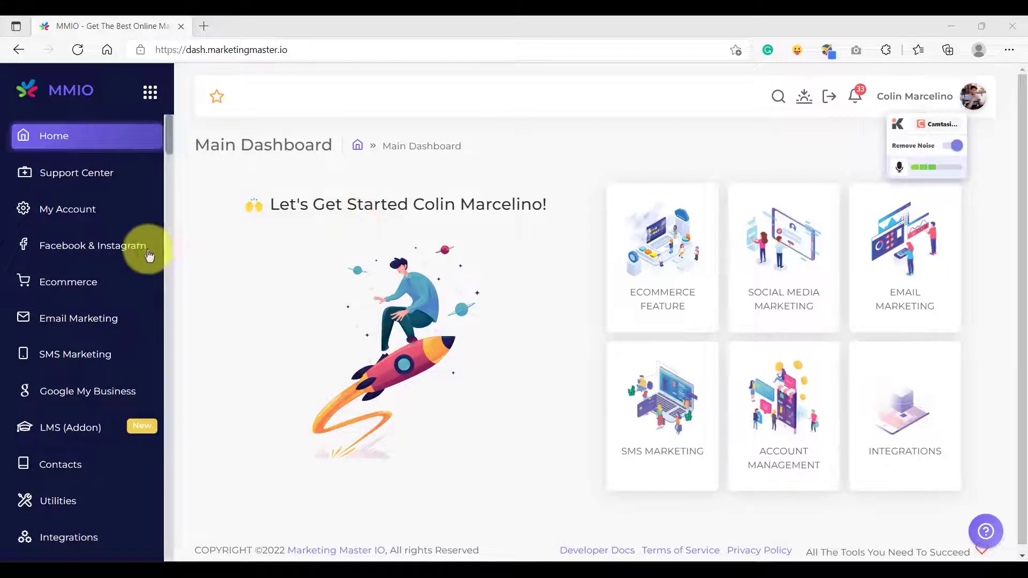
Expand the Facebook & Instagram menu in MMIO's dashboard sidebar to list its tools.
click(119, 256)
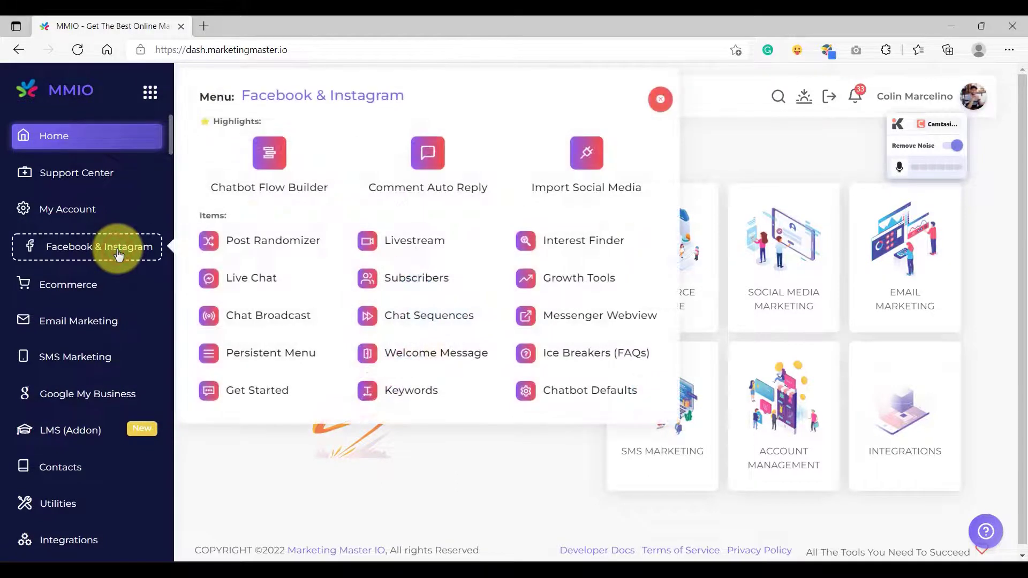
Open the Import Social Media (Facebook Accounts) page and start a new browser tab.
click(603, 172)
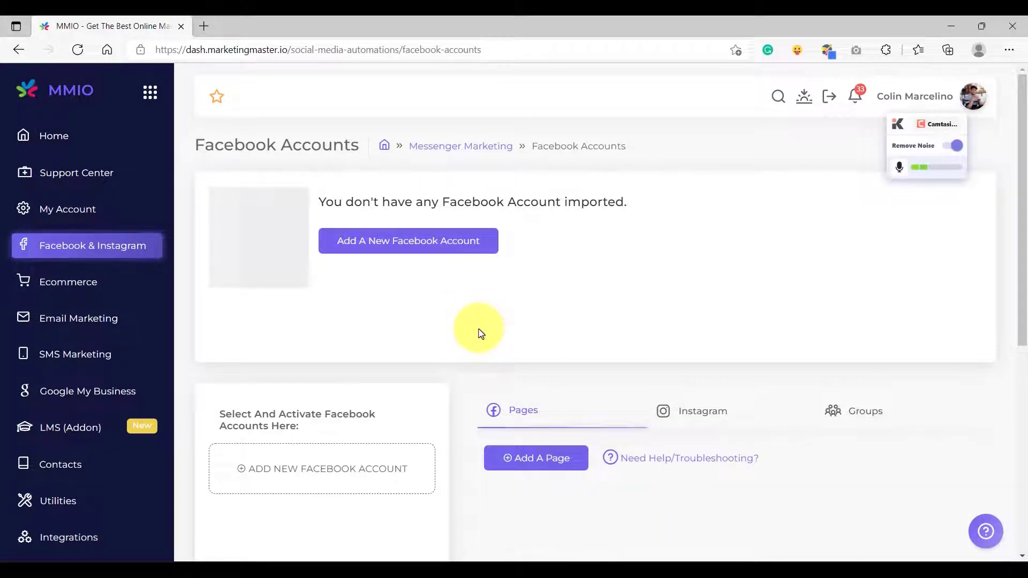
click(204, 27)
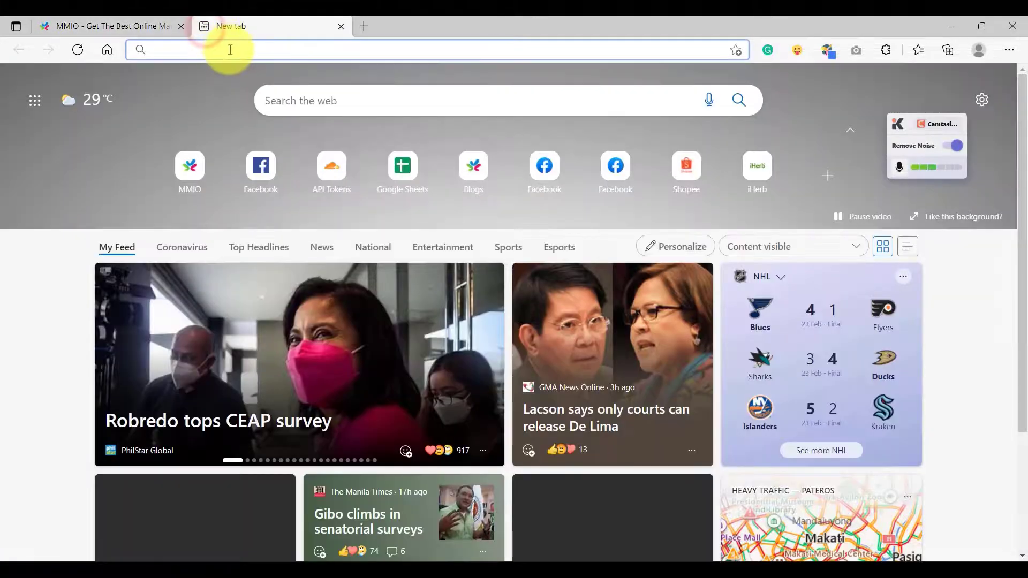
Load facebook.com in the new browser tab.
text(facebook.com)
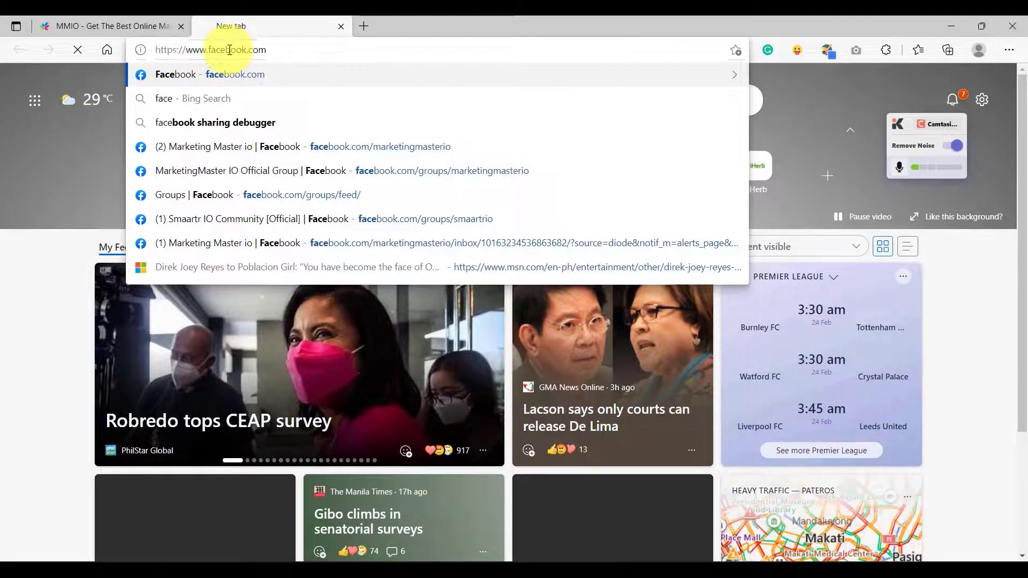
key(Return)
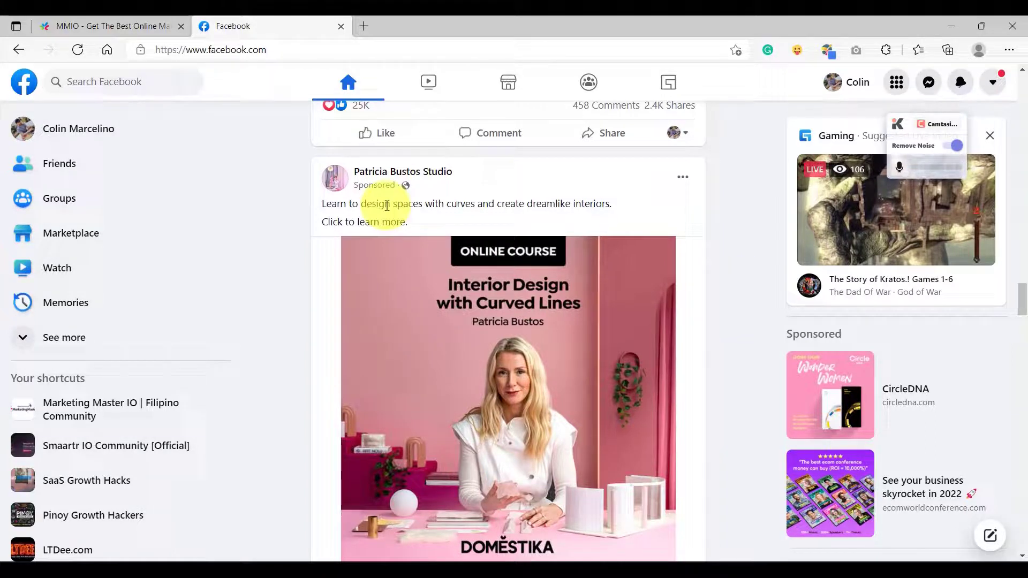
click(120, 24)
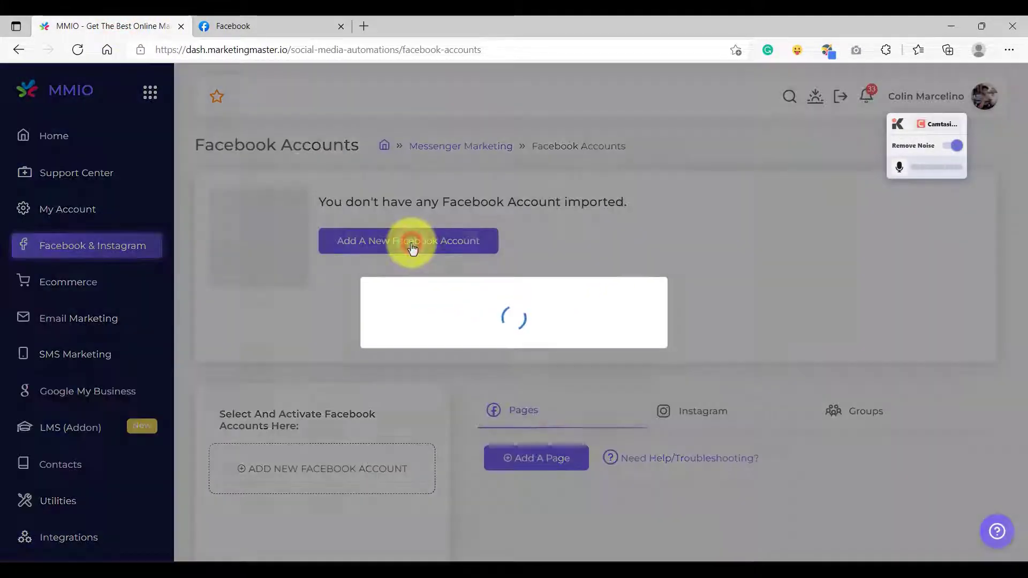
click(413, 249)
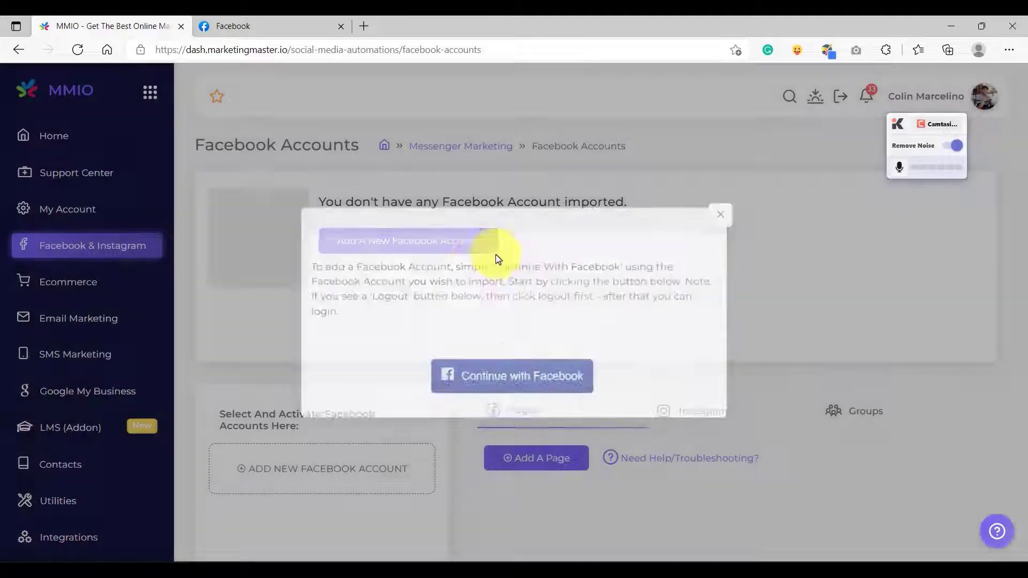
click(485, 379)
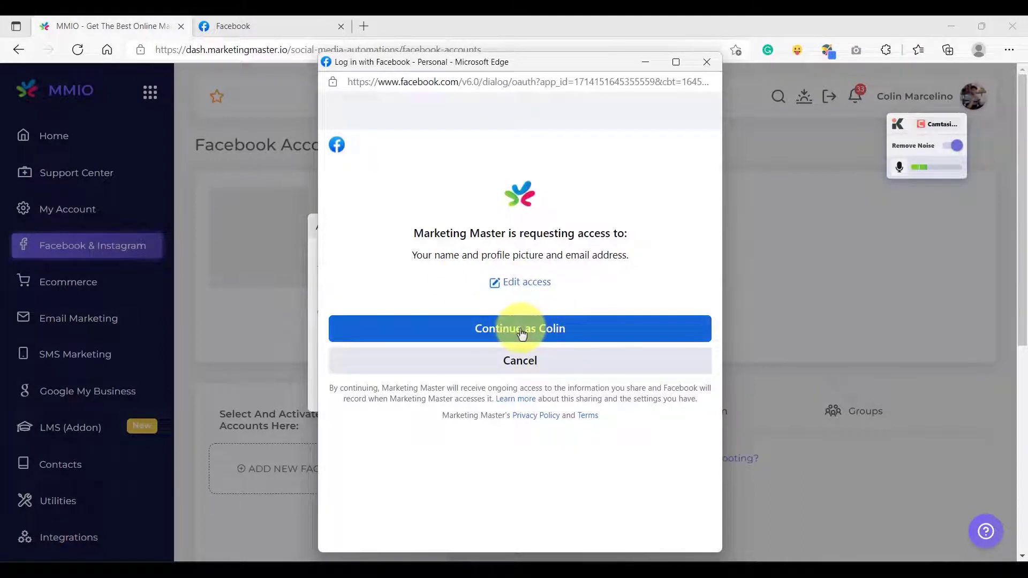
click(523, 331)
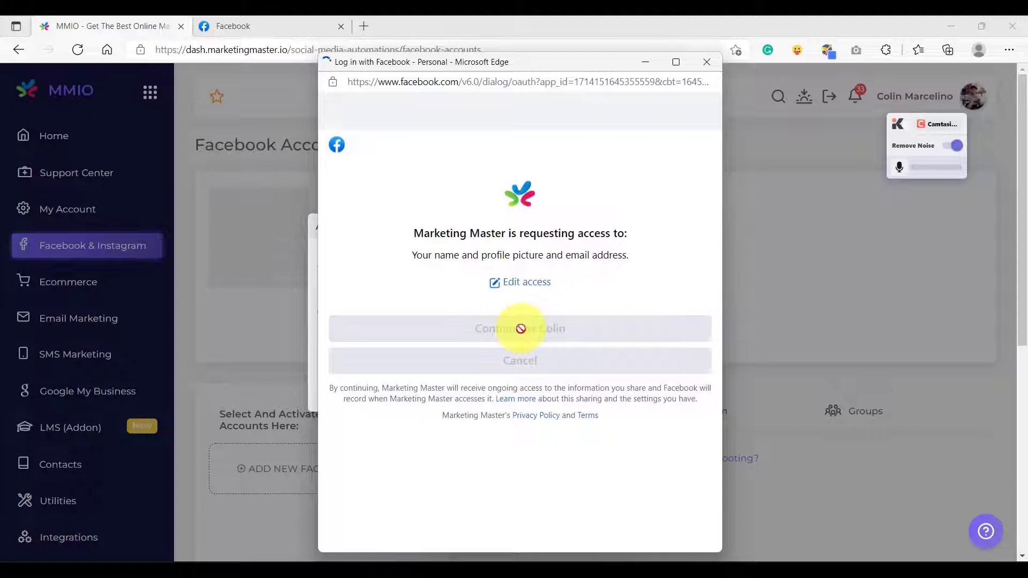
click(620, 381)
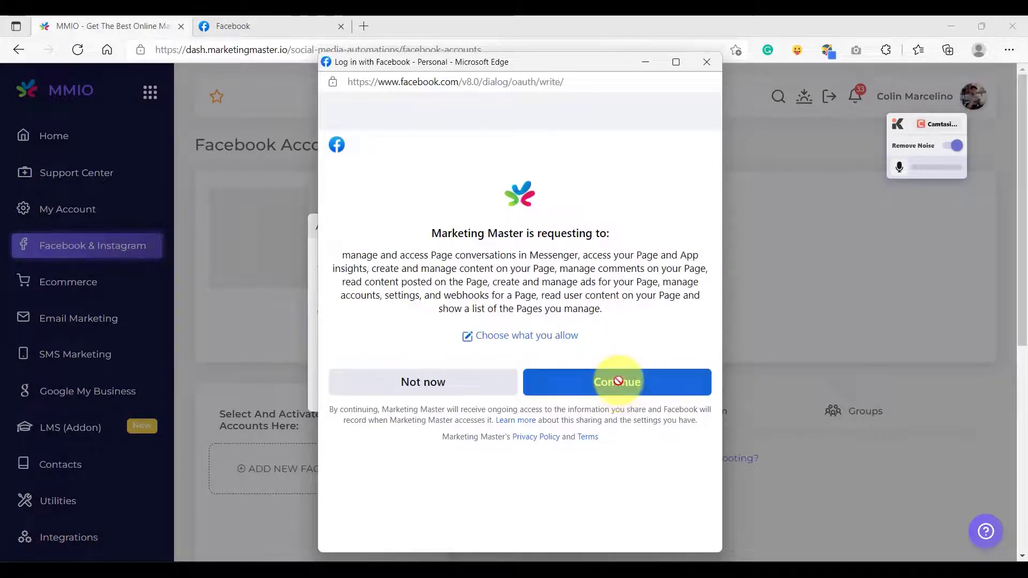
click(631, 389)
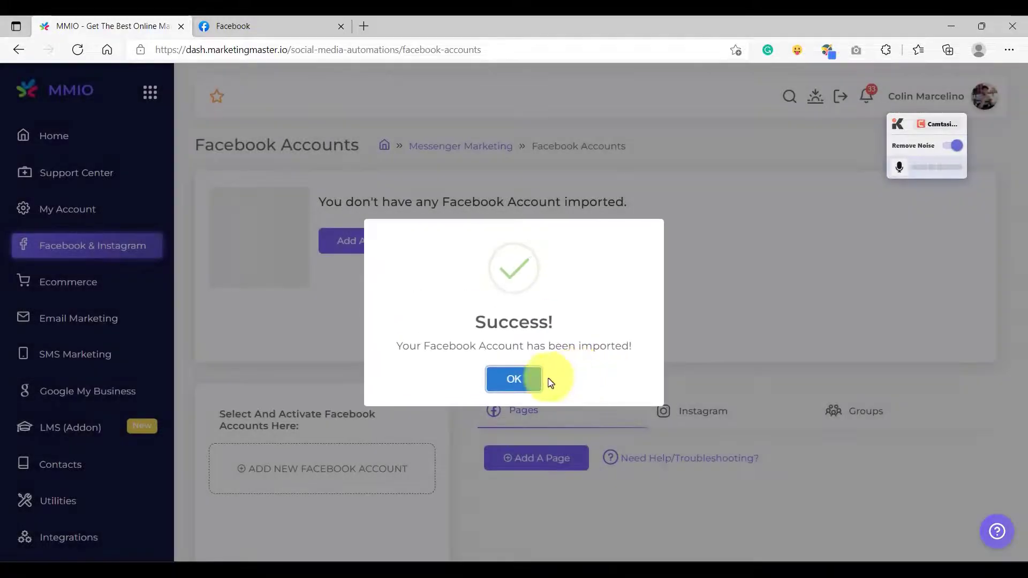
Dismiss the import success message and open the imported account's details.
click(525, 380)
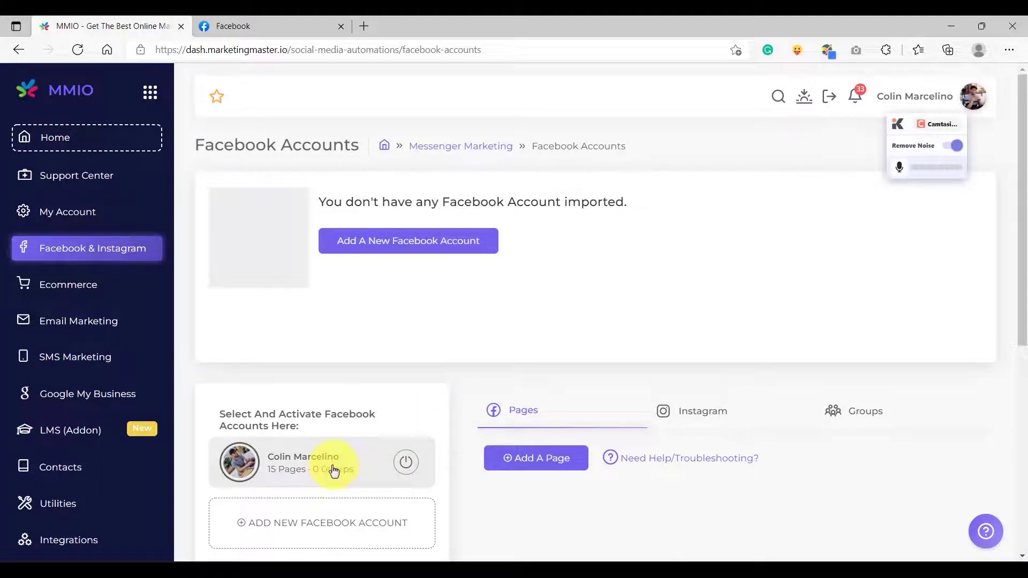
click(298, 465)
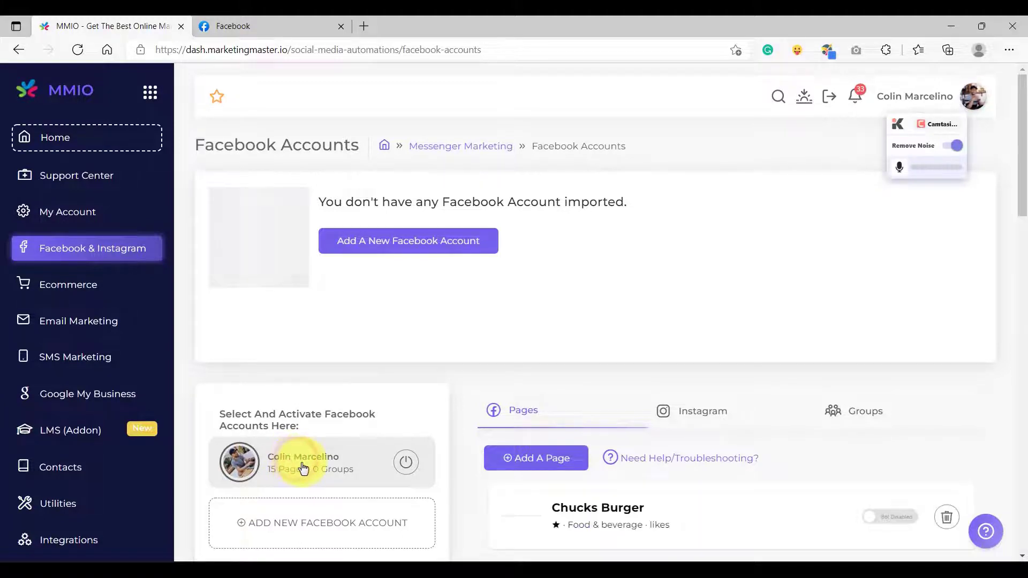
scroll(321, 442, down, 1)
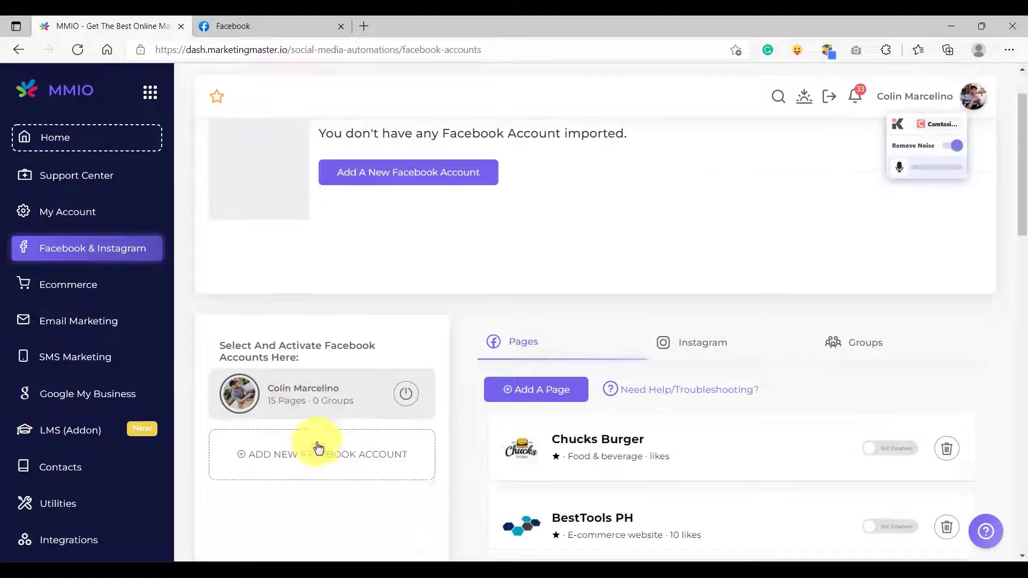
Activate the imported account and browse its list of 15 pages.
click(407, 392)
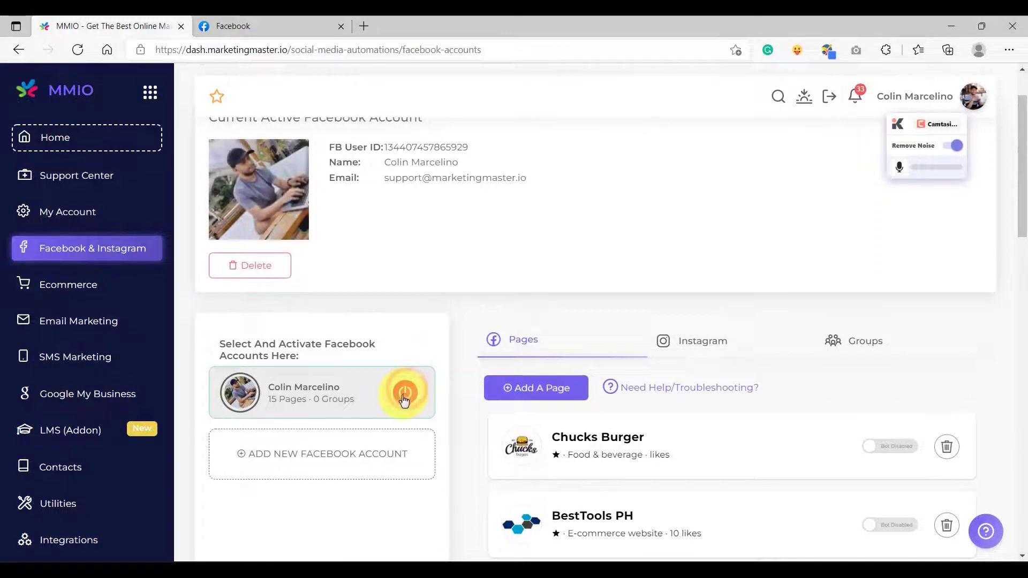
scroll(367, 402, up, 2)
drag(207, 193, 421, 190)
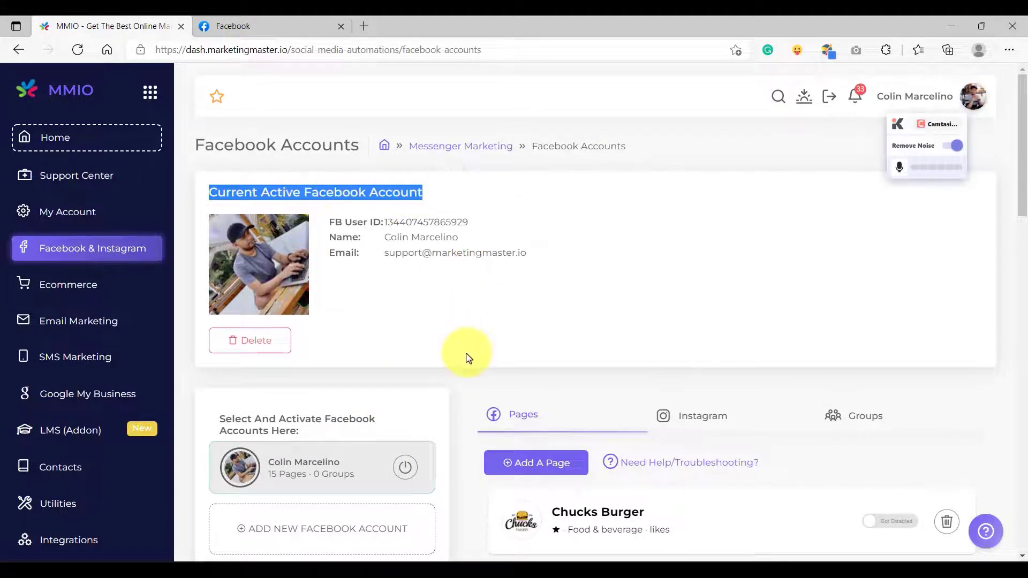
scroll(470, 365, down, 1)
scroll(470, 402, down, 10)
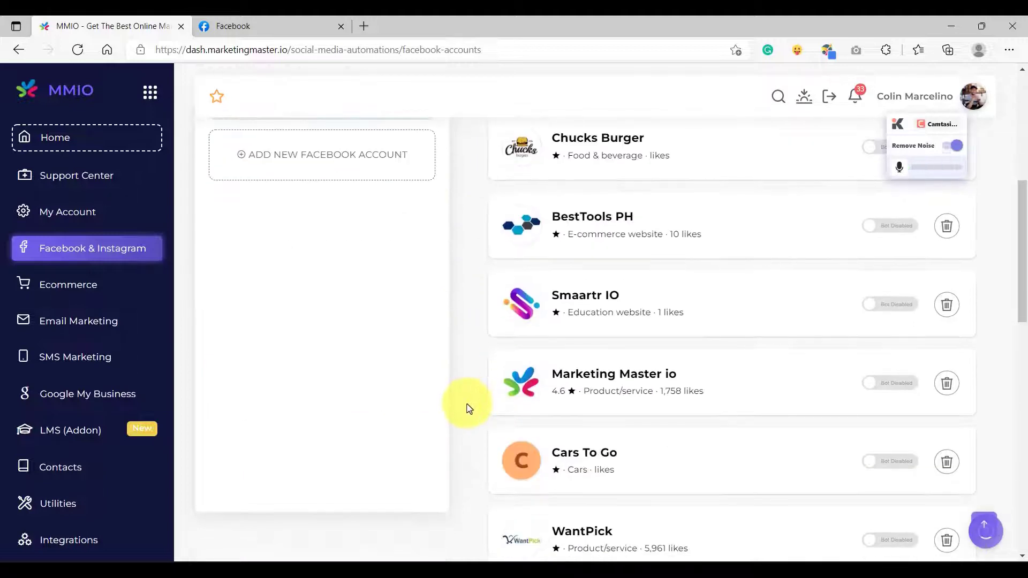
scroll(467, 423, down, 6)
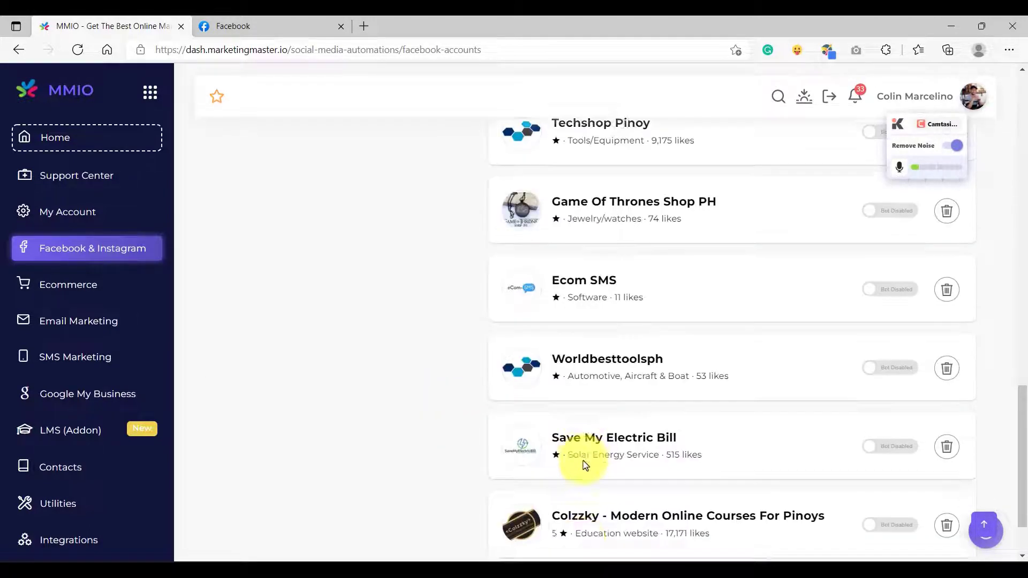
scroll(579, 459, up, 8)
scroll(581, 464, up, 10)
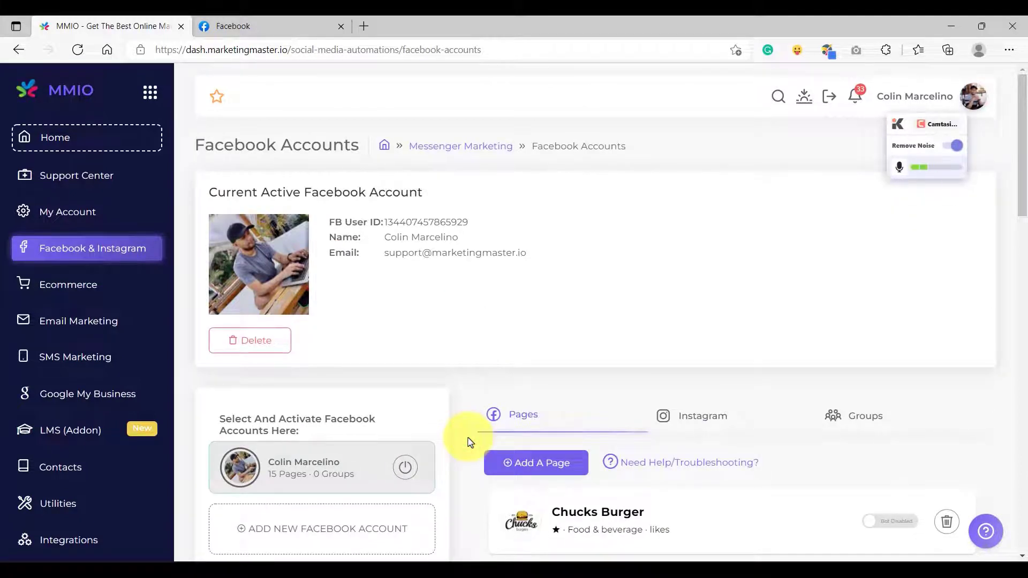
scroll(470, 442, down, 3)
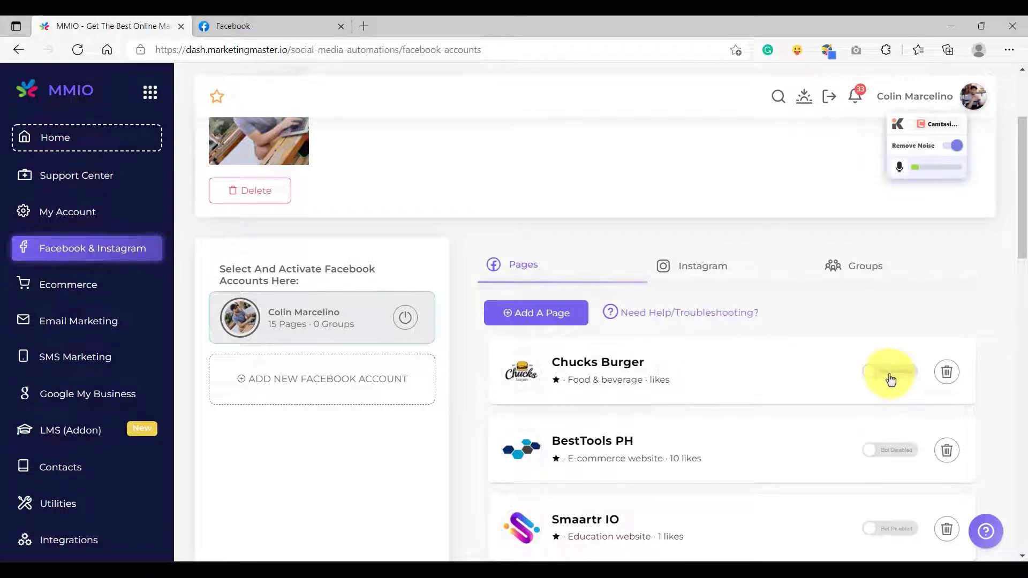
Enable the Chucks Burger page bot and switch to the empty Groups view.
click(890, 375)
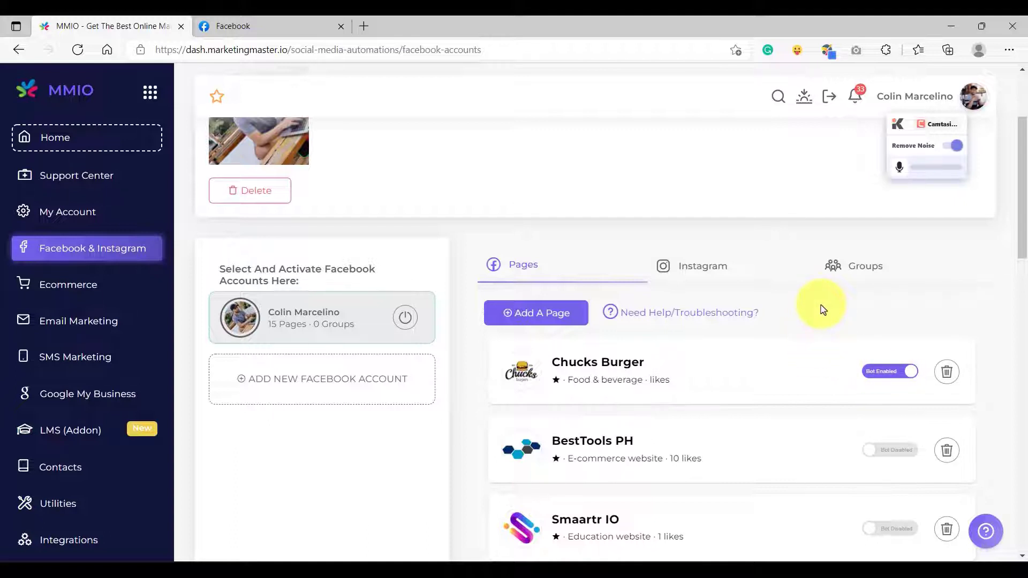
click(838, 276)
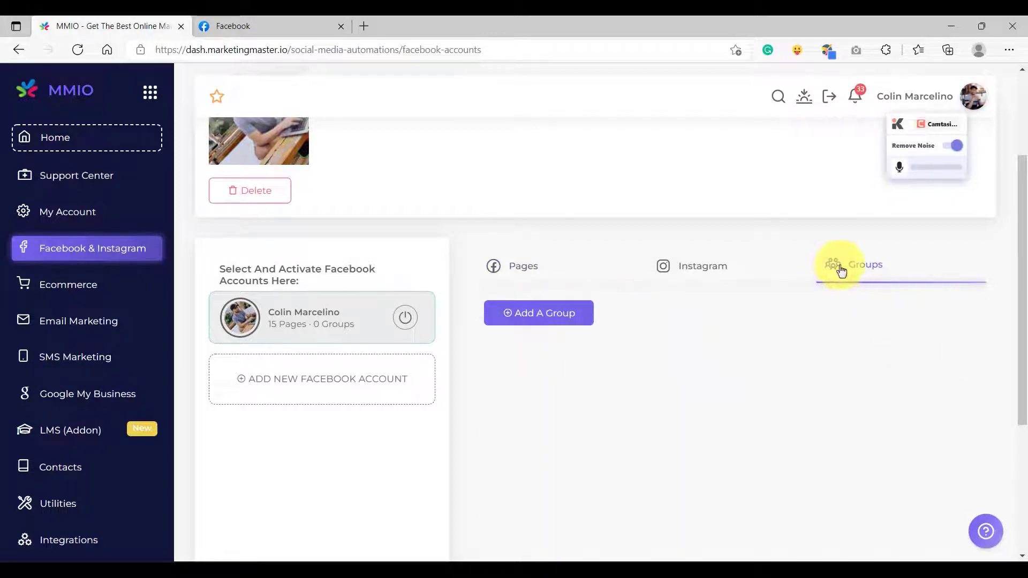
Add groups through Continue with Facebook, allowing posts to all 59 groups.
click(518, 316)
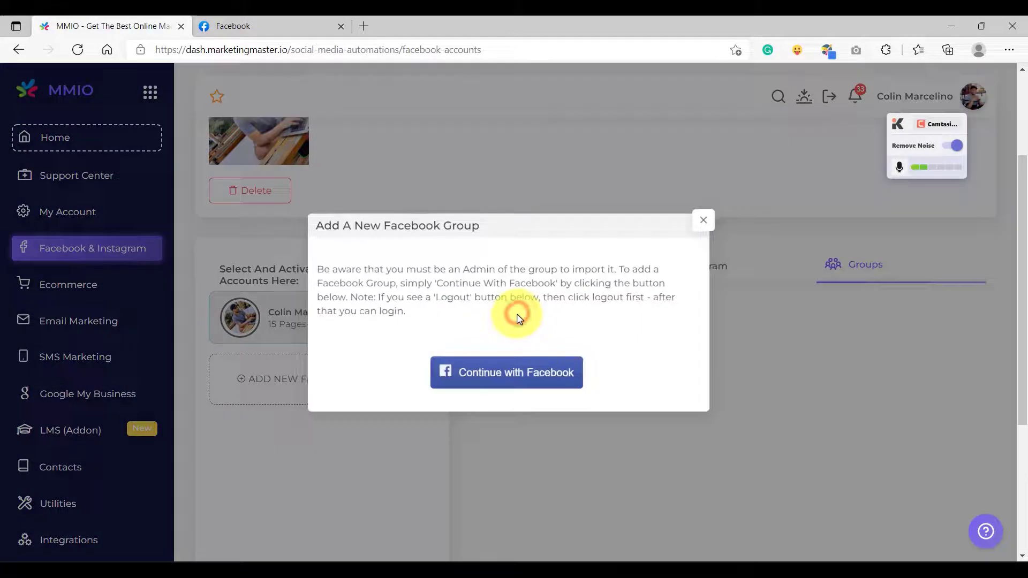
click(486, 378)
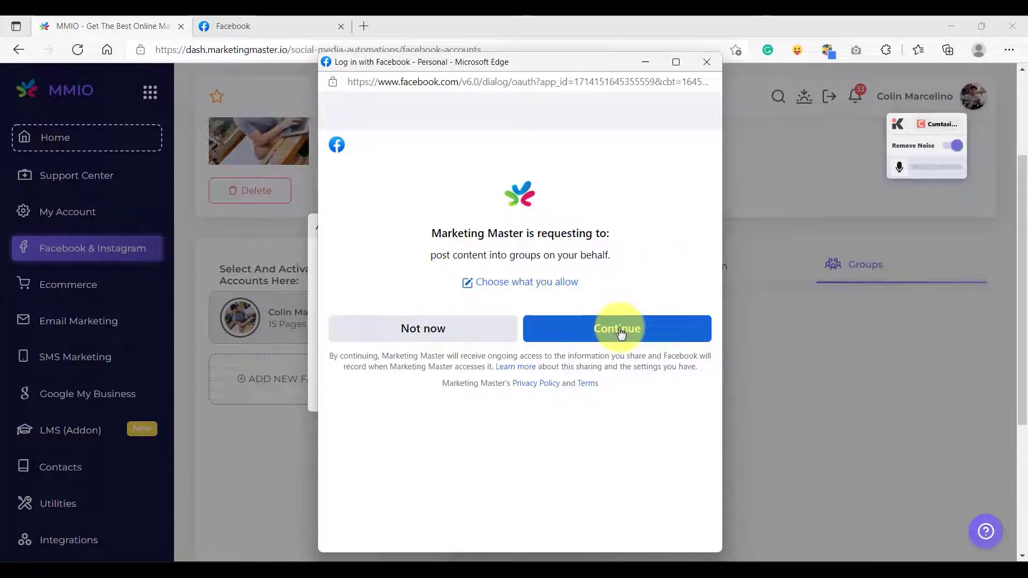
click(503, 285)
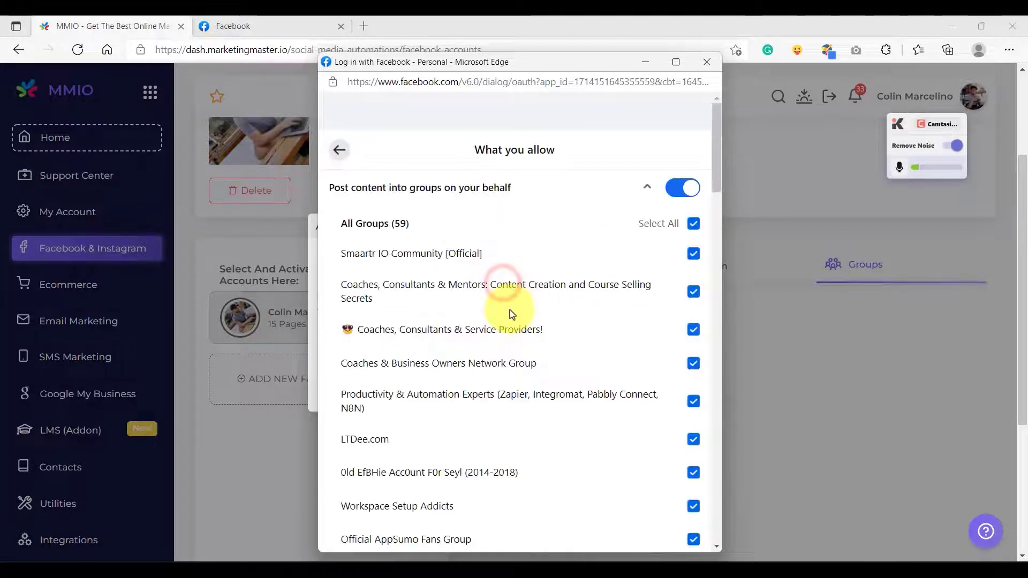
scroll(643, 351, down, 15)
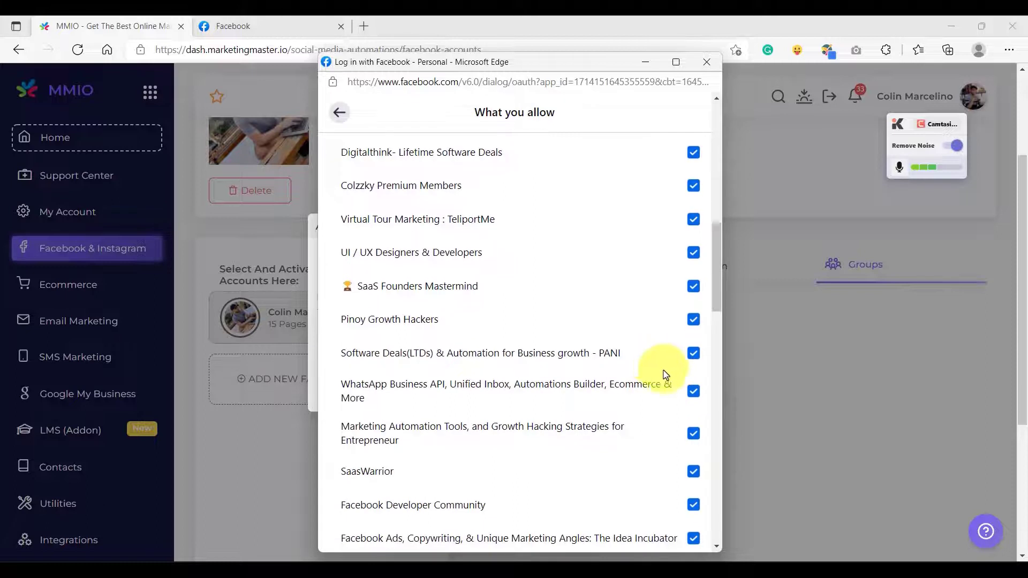
scroll(672, 383, down, 10)
scroll(673, 383, up, 12)
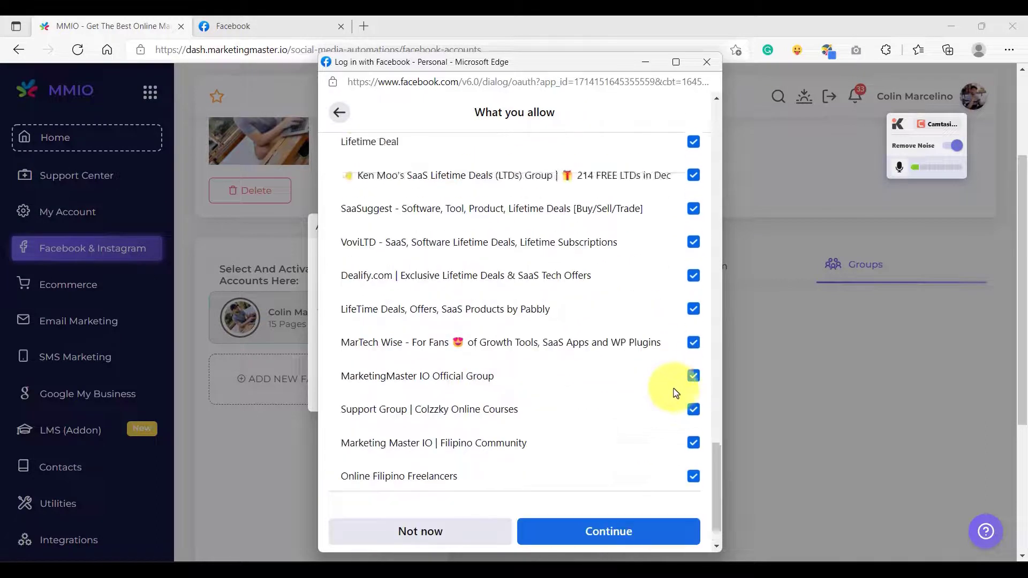
scroll(676, 394, up, 10)
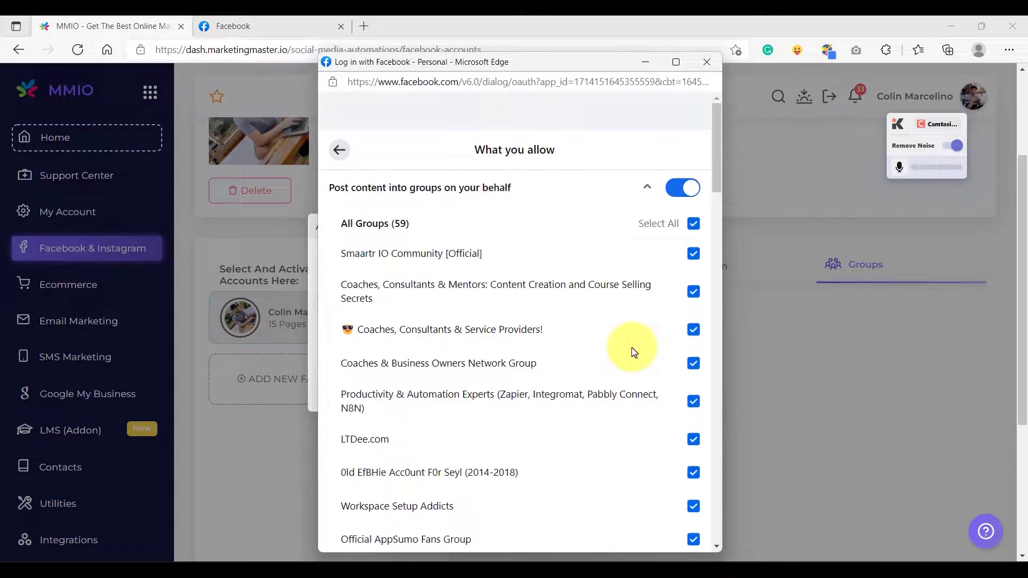
scroll(633, 352, down, 20)
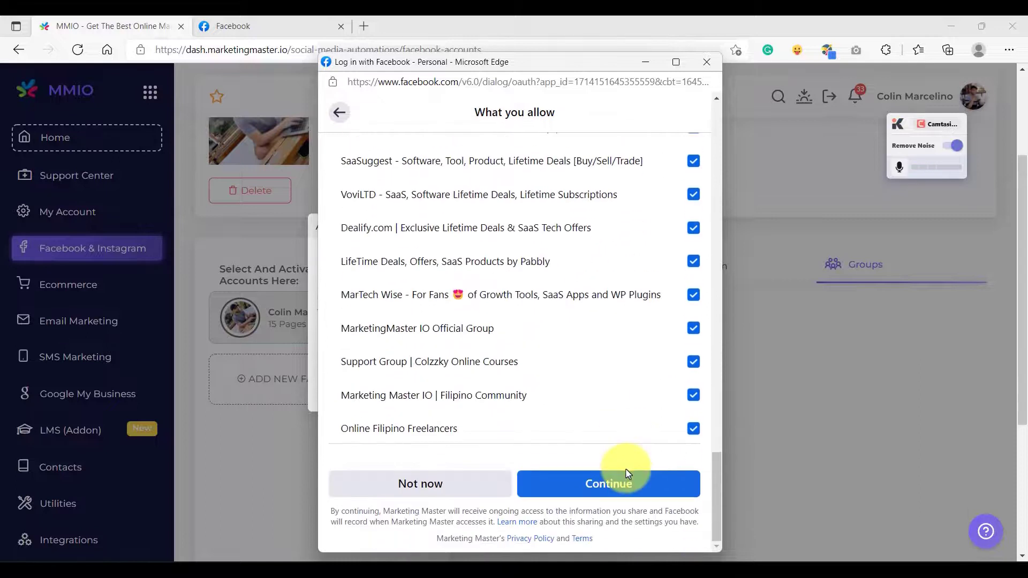
click(606, 485)
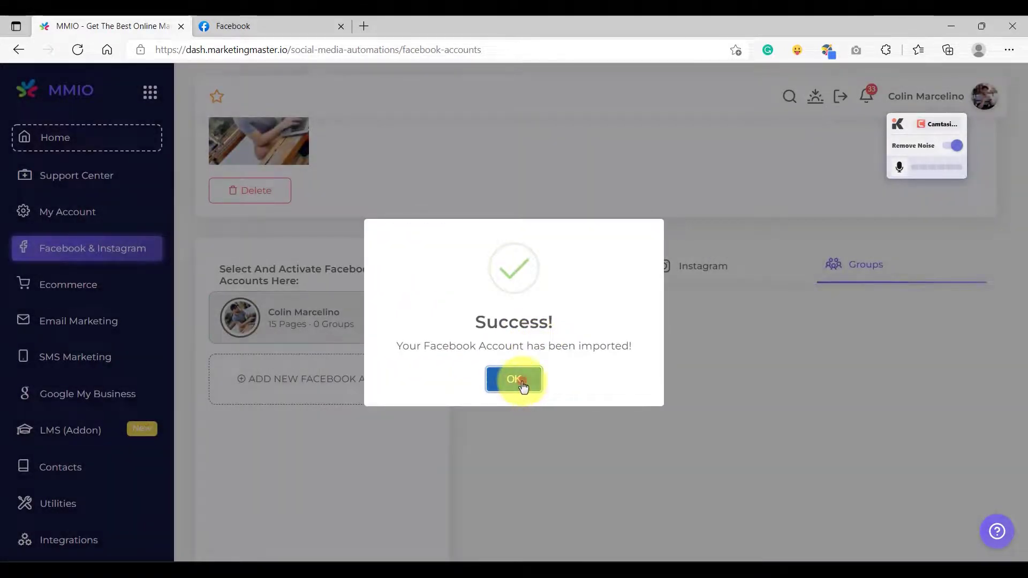
Close the Success dialog and browse the five imported groups under Groups.
click(515, 380)
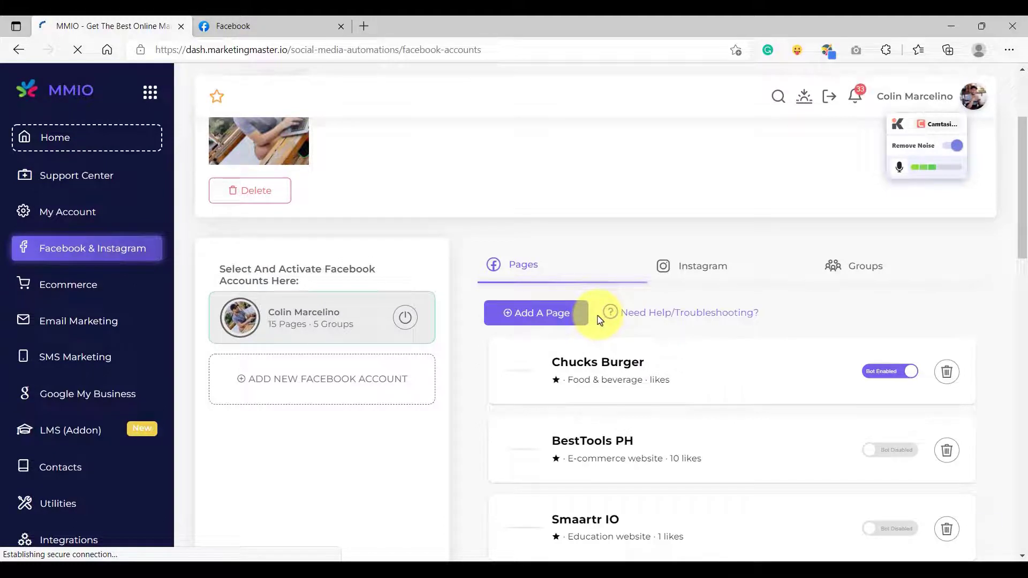
click(848, 279)
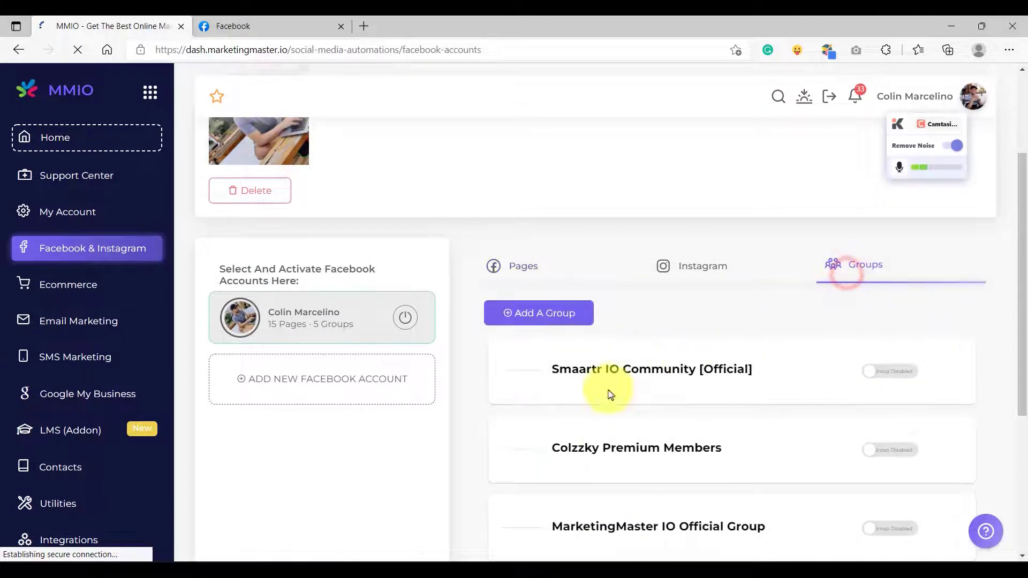
scroll(621, 450, down, 5)
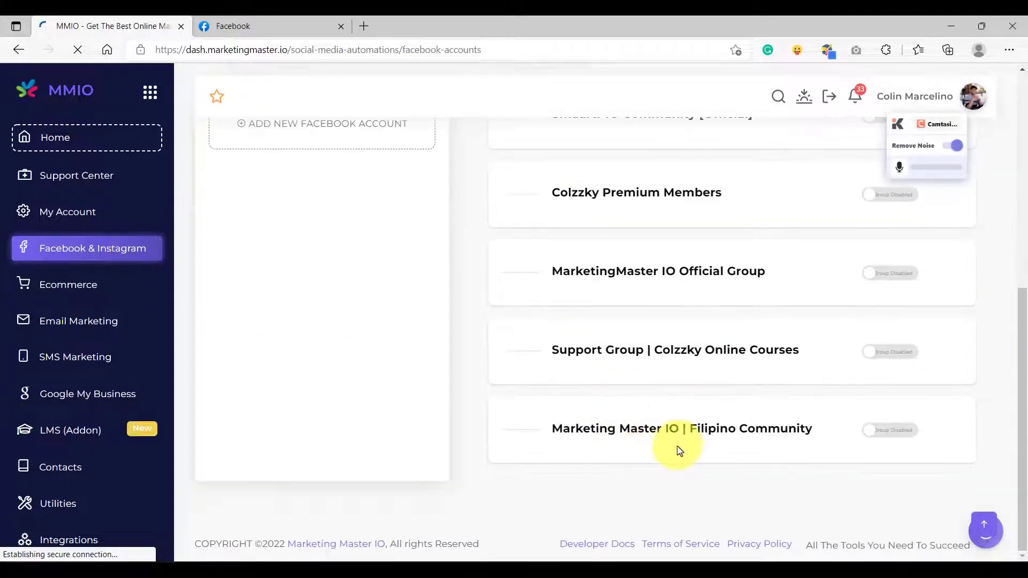
scroll(682, 450, up, 3)
scroll(682, 449, down, 3)
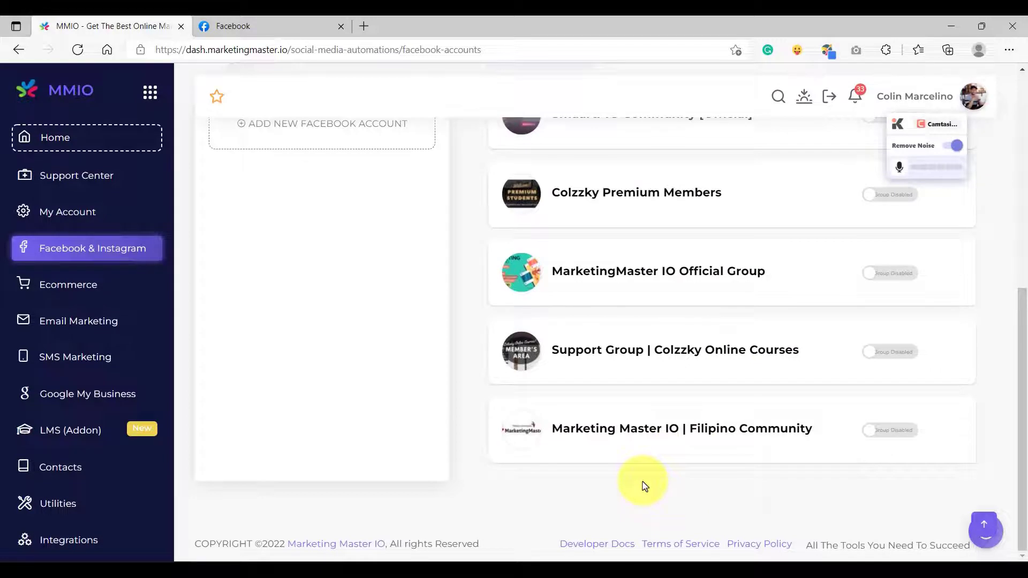
scroll(645, 487, up, 3)
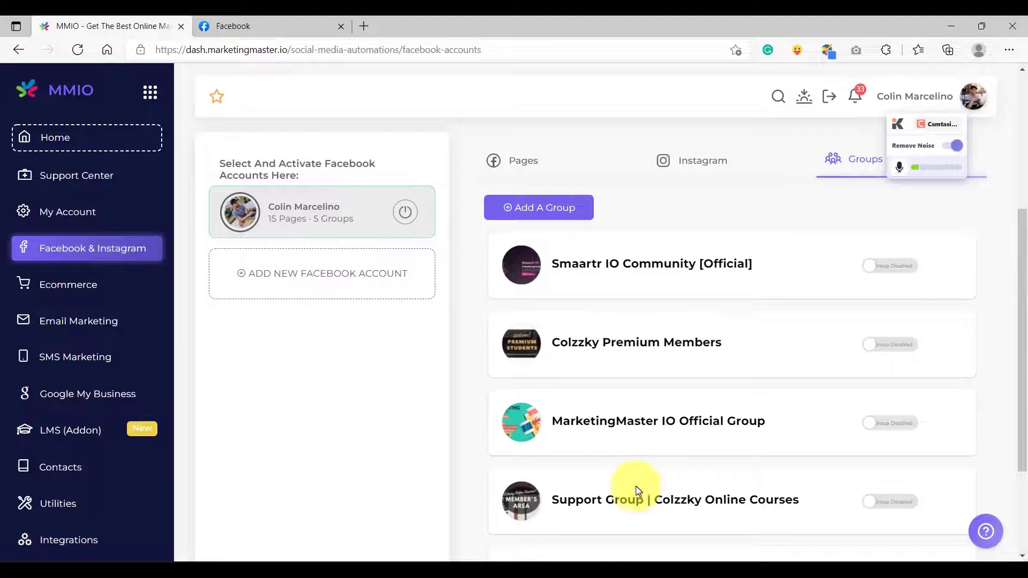
scroll(646, 484, down, 3)
Turn on the Smaartr IO Community [Official] and Support Group | Colzzky Online Courses toggles.
scroll(647, 477, up, 4)
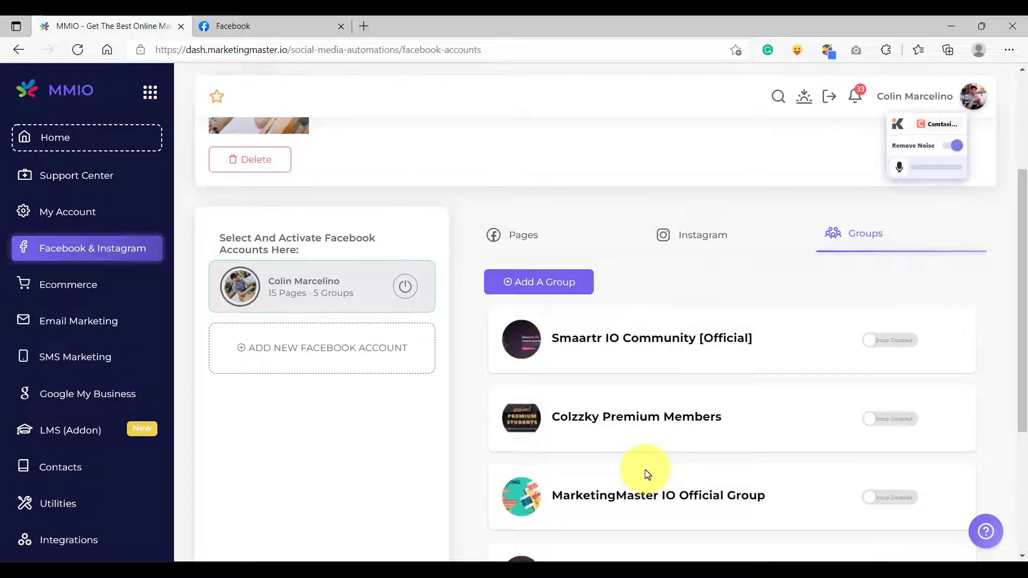
click(894, 341)
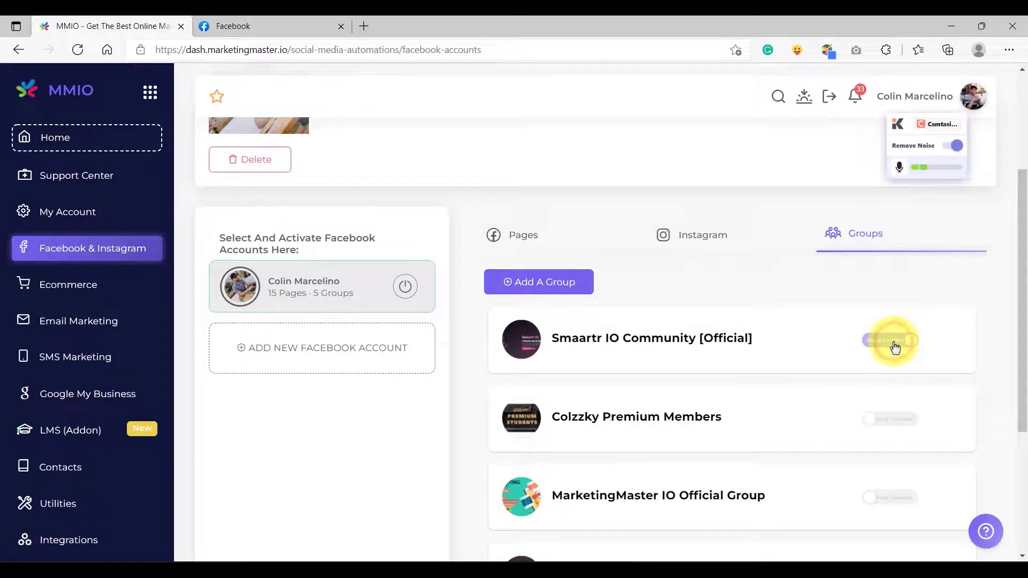
scroll(884, 375, down, 4)
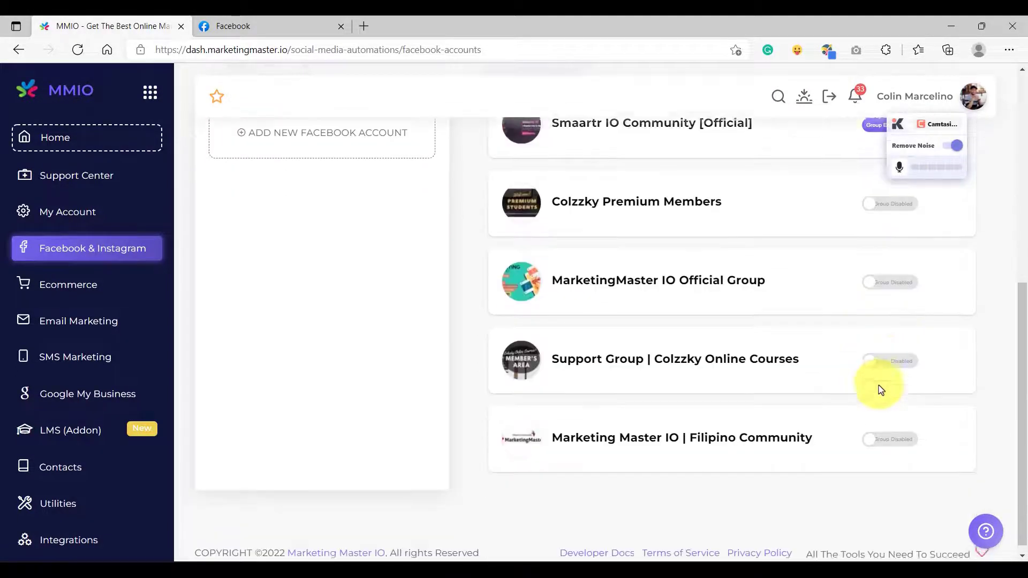
click(889, 361)
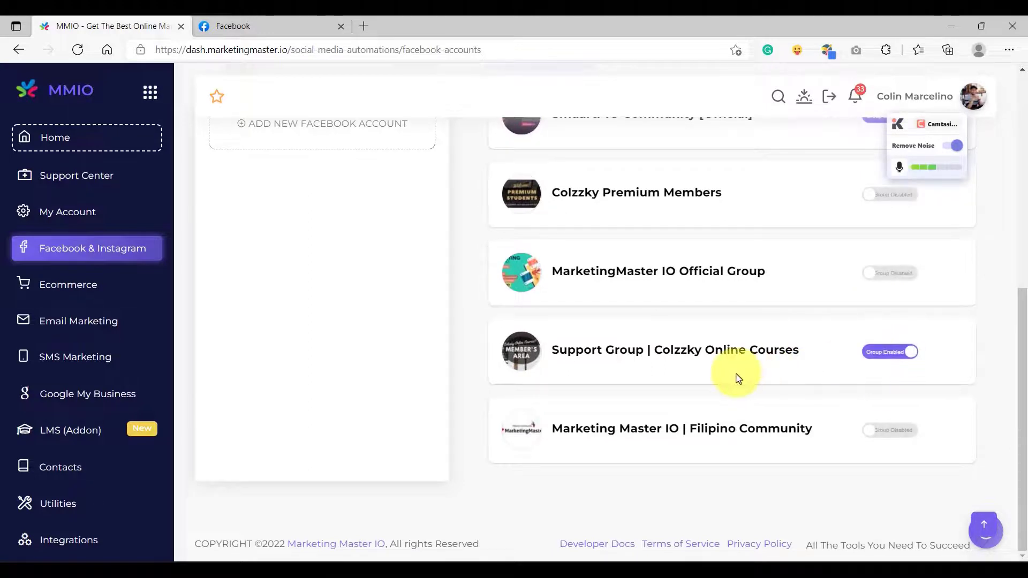
scroll(739, 378, up, 8)
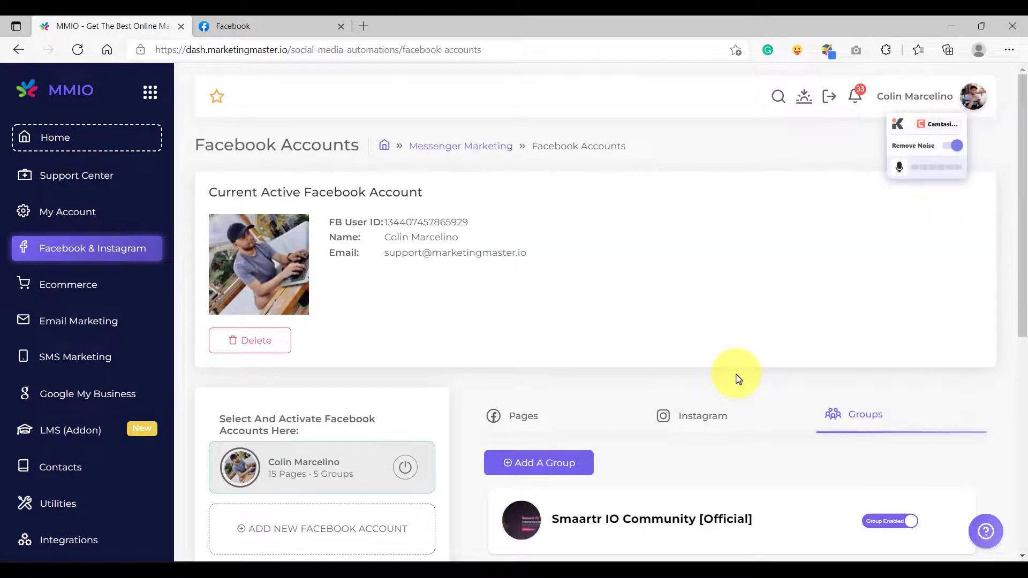